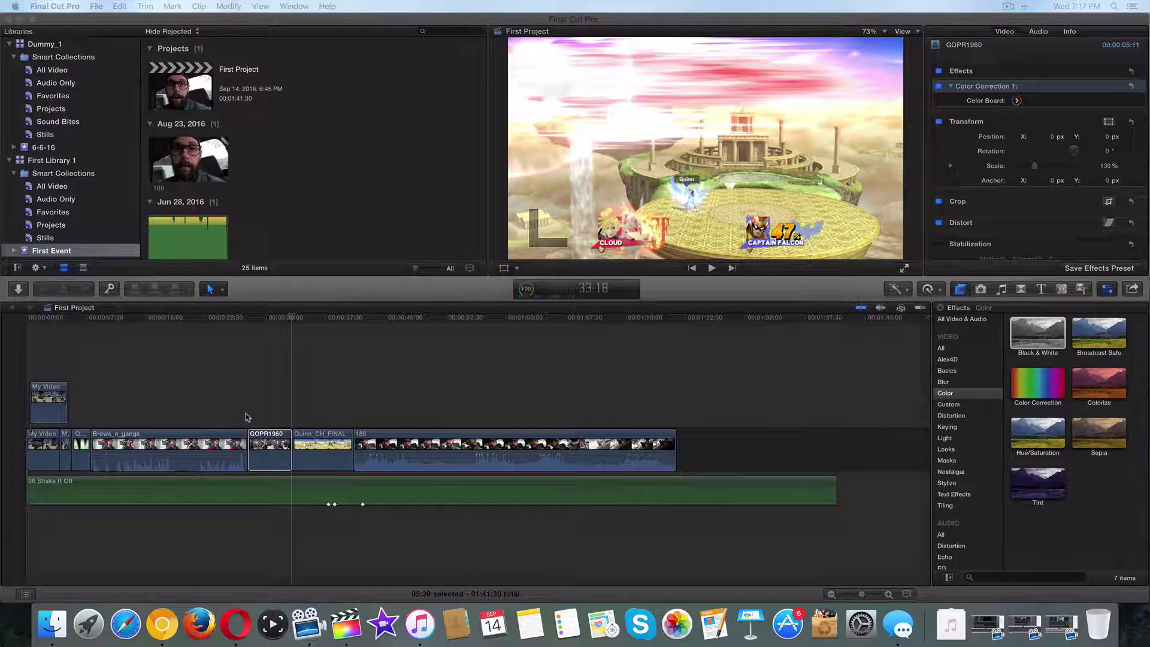
- Select the GOPR1960 clip and zoom the timeline in around it
left_click(189, 446)
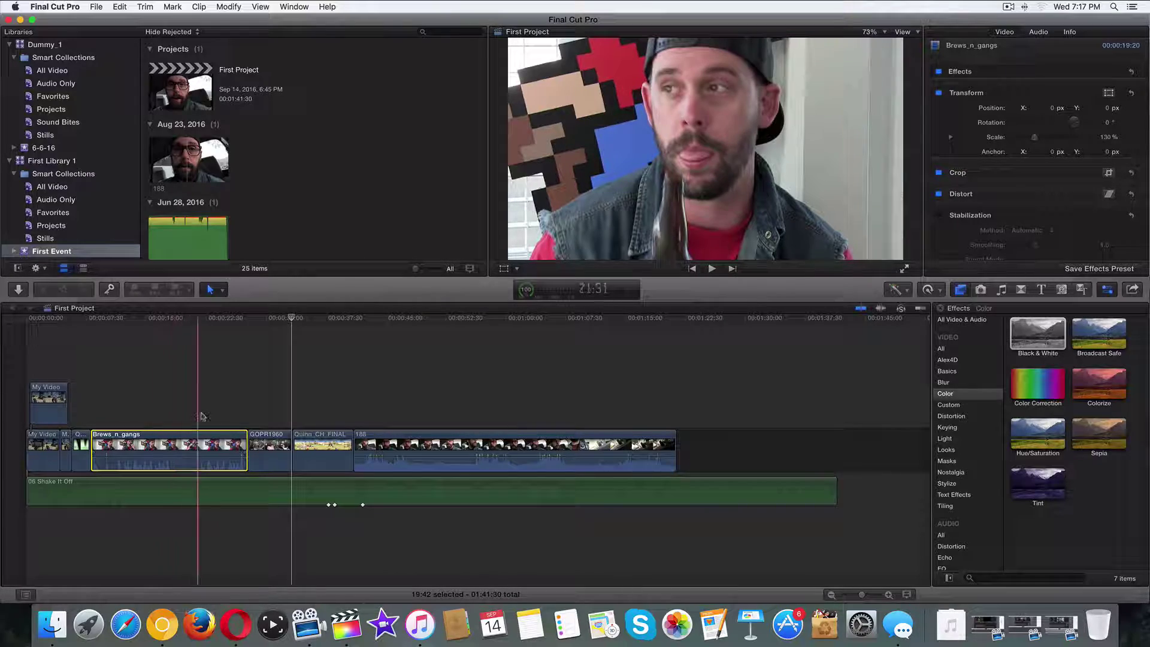
left_click(317, 448)
left_click(278, 441)
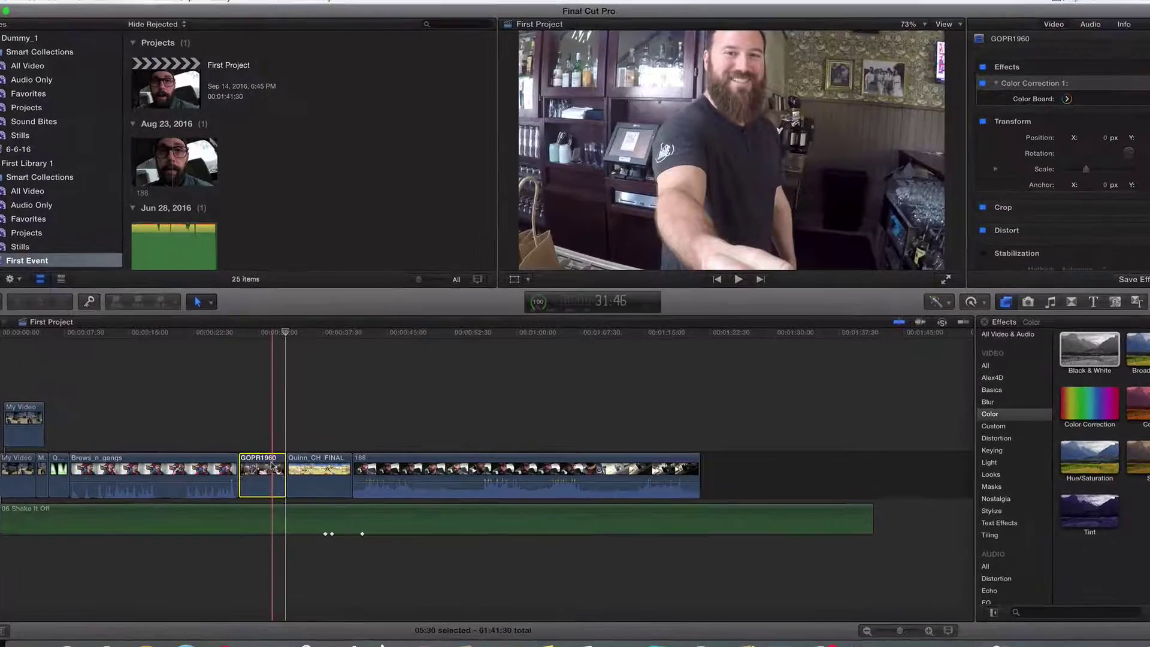
key("super+equal")
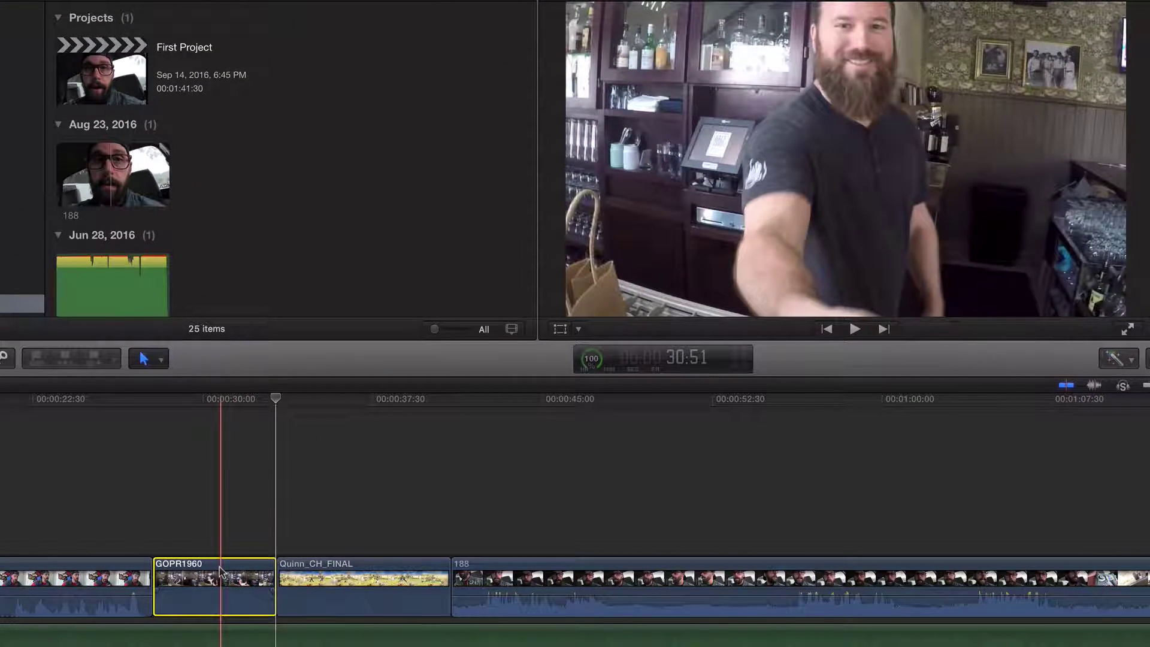
- Copy GOPR1960 and paste a duplicate right after the original, then scrub back to it
key("super+c")
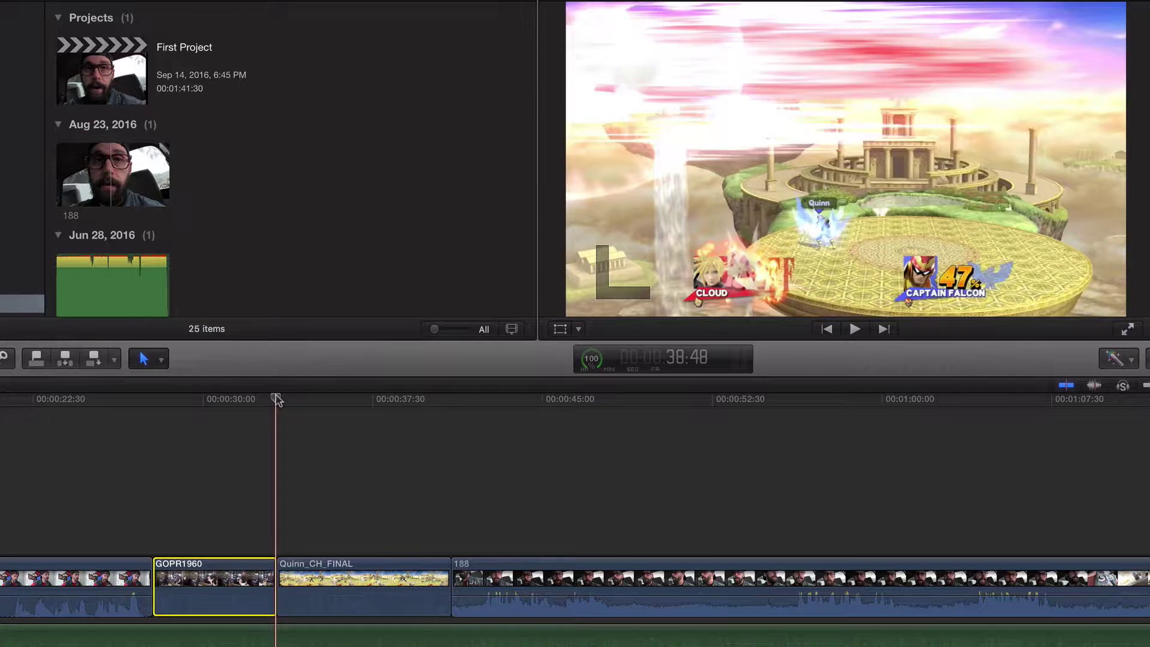
key("super+v")
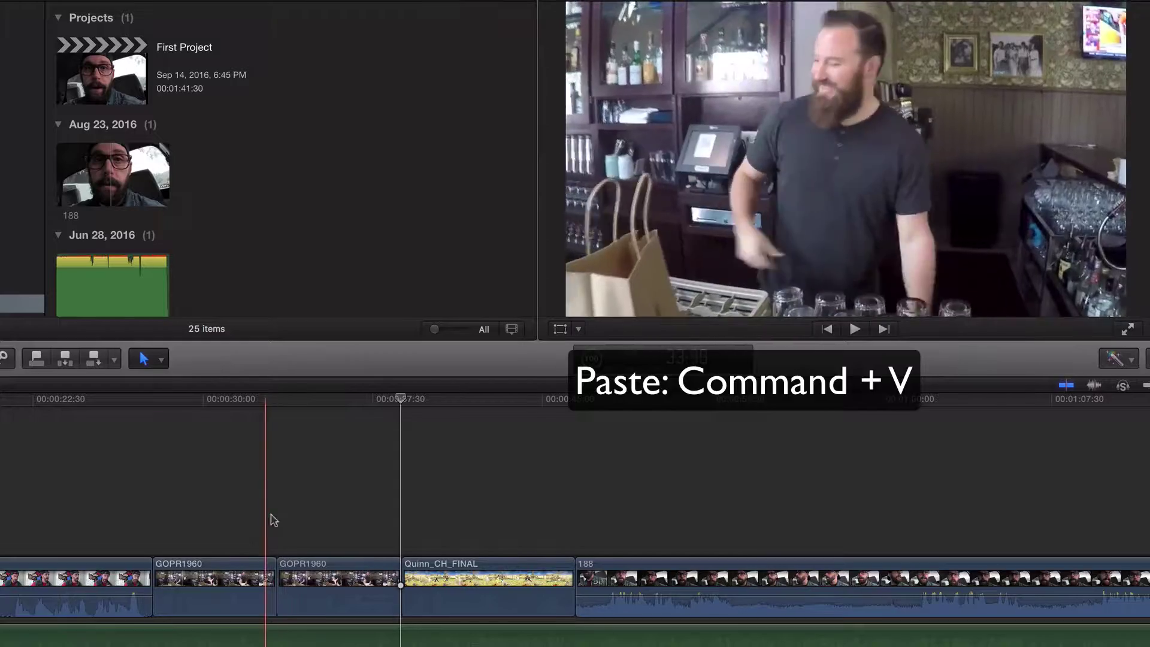
left_click_drag(382, 399, 154, 400)
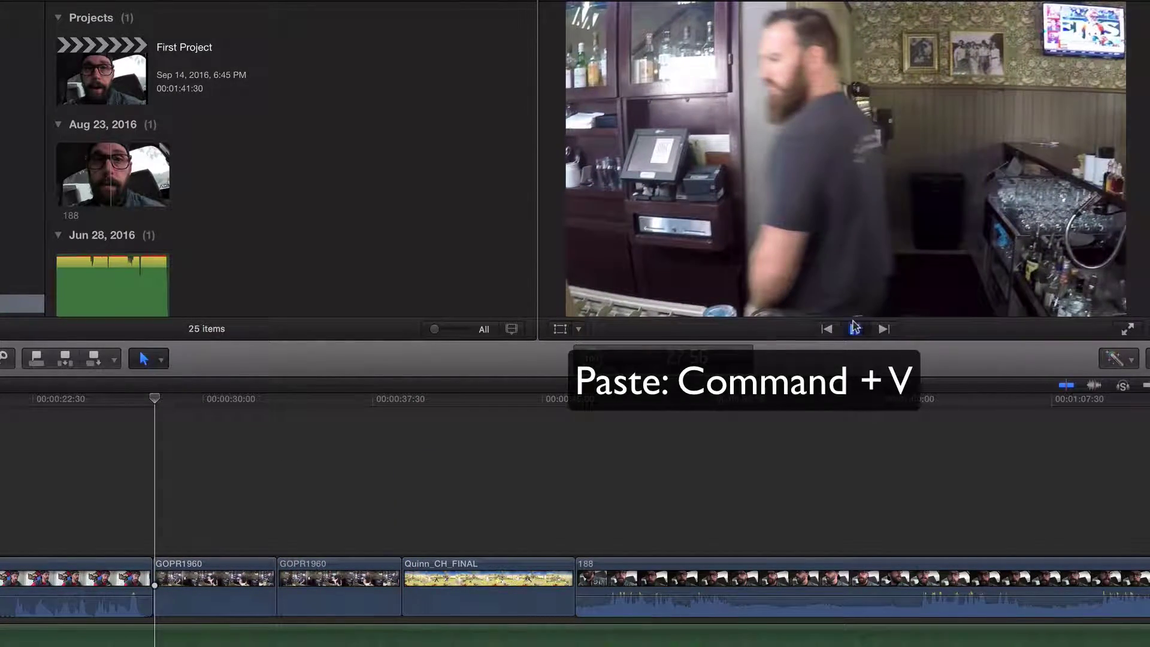
- Play back the two GOPR1960 copies, then select each copy and the Quinn_CH_FINAL clip
left_click(855, 329)
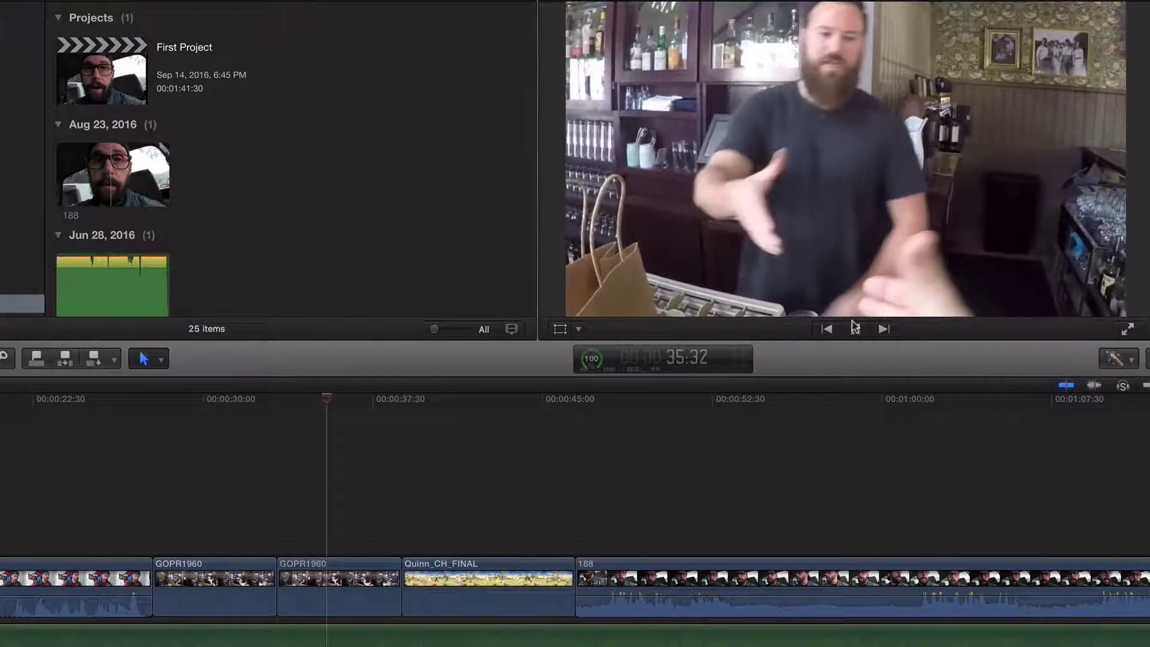
left_click(854, 328)
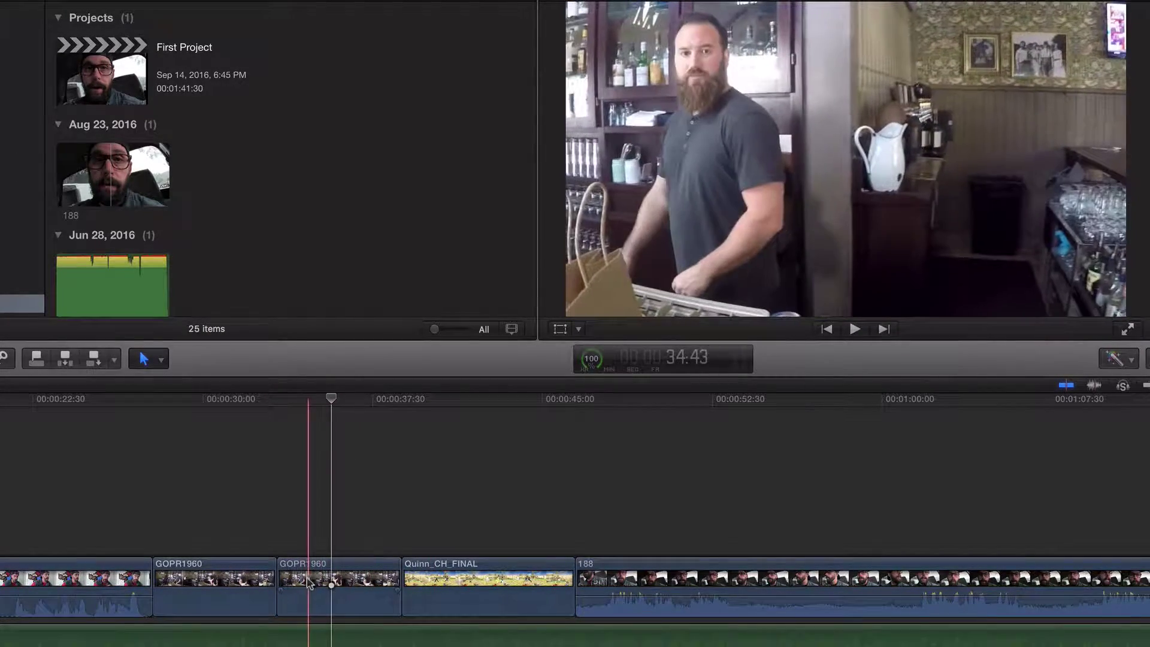
left_click(312, 575)
left_click(200, 575)
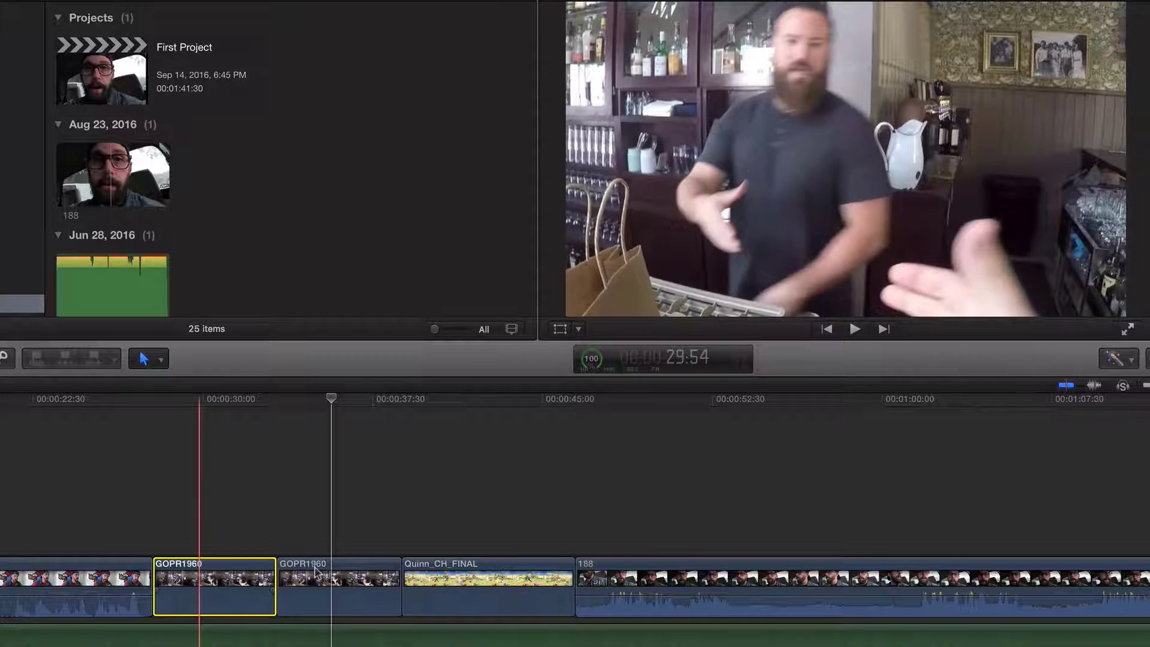
left_click(322, 575)
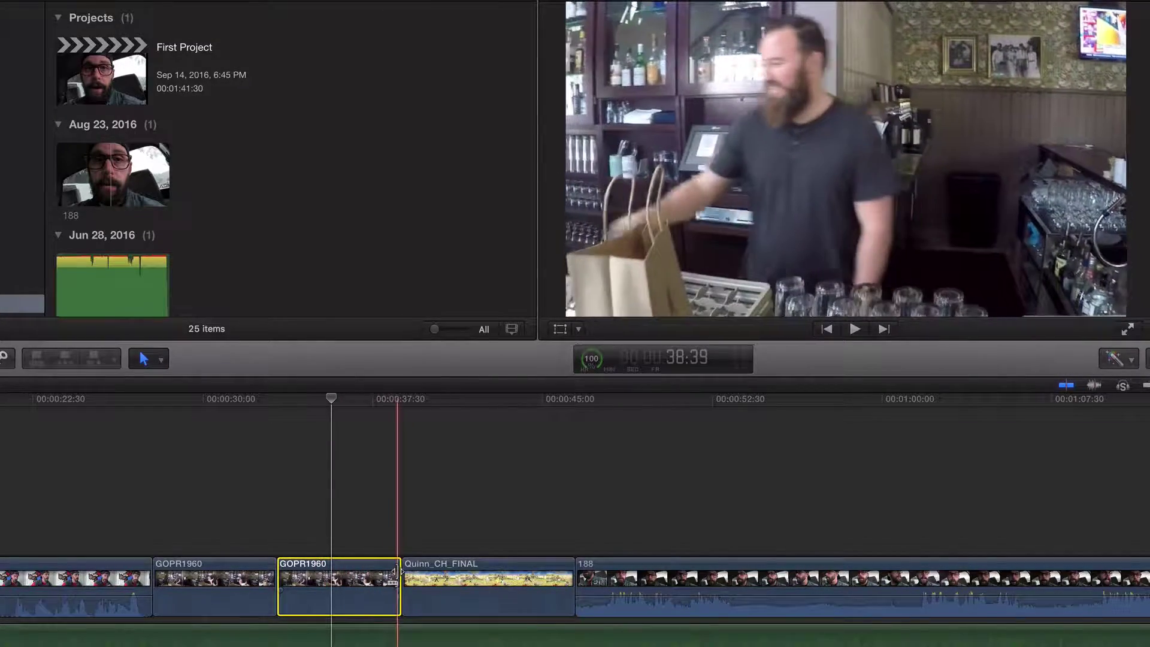
left_click(471, 573)
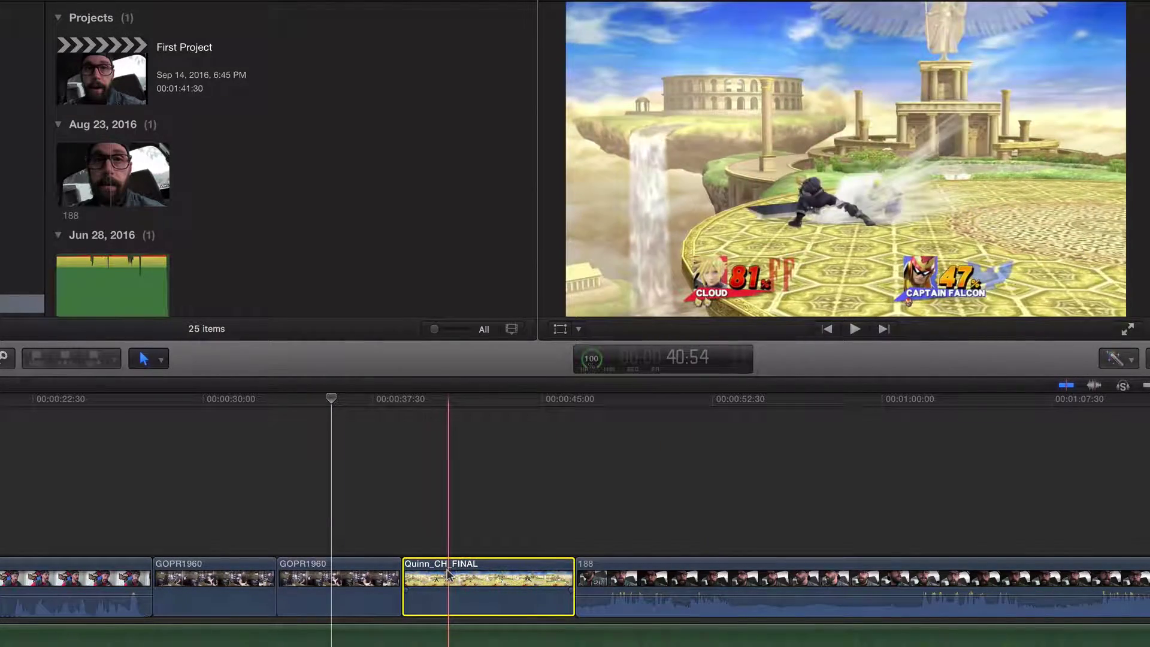
- Paste GOPR1960 into Quinn_CH_FINAL and undo it twice, leaving Quinn_CH_FINAL whole
key("w")
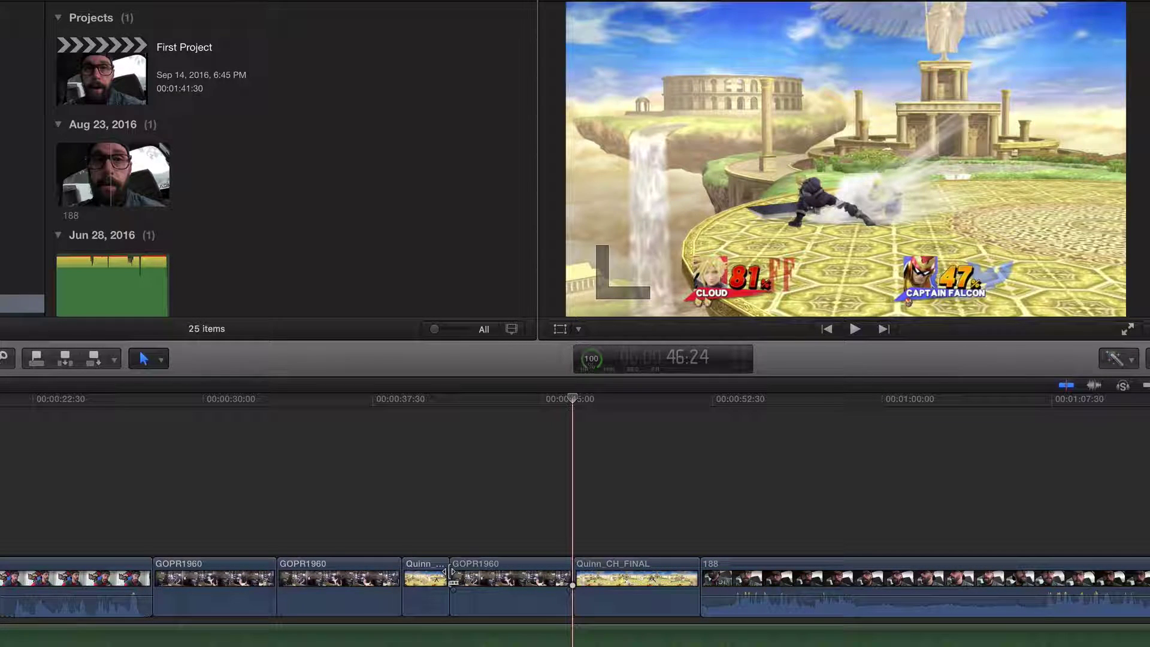
key("ctrl+z")
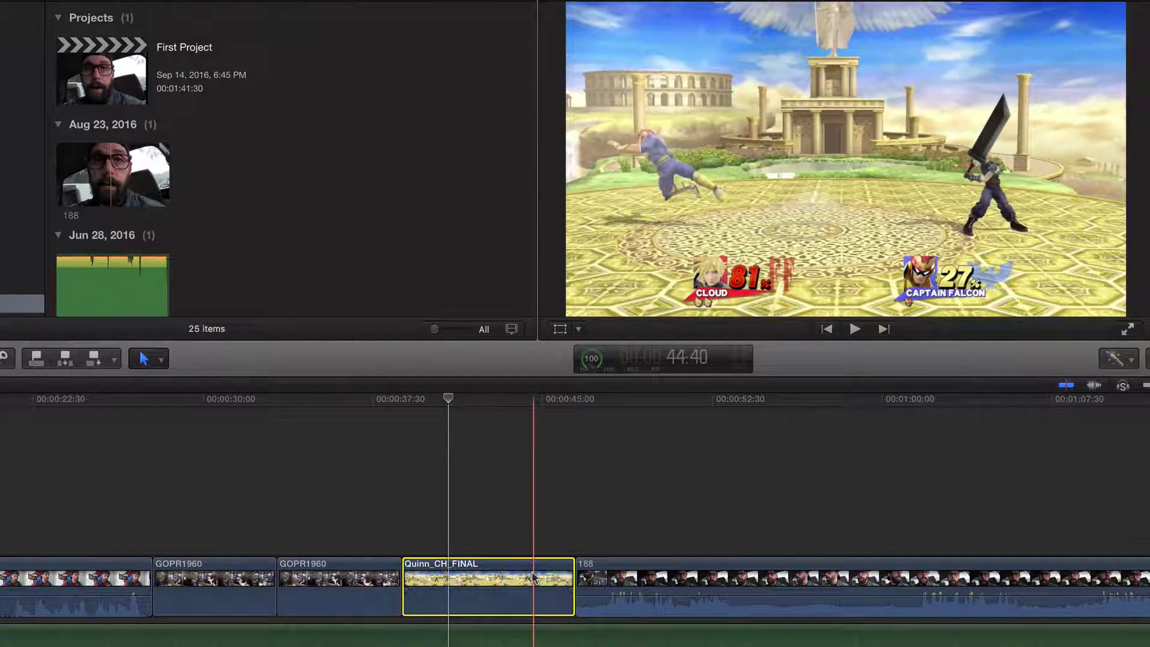
key("super+v")
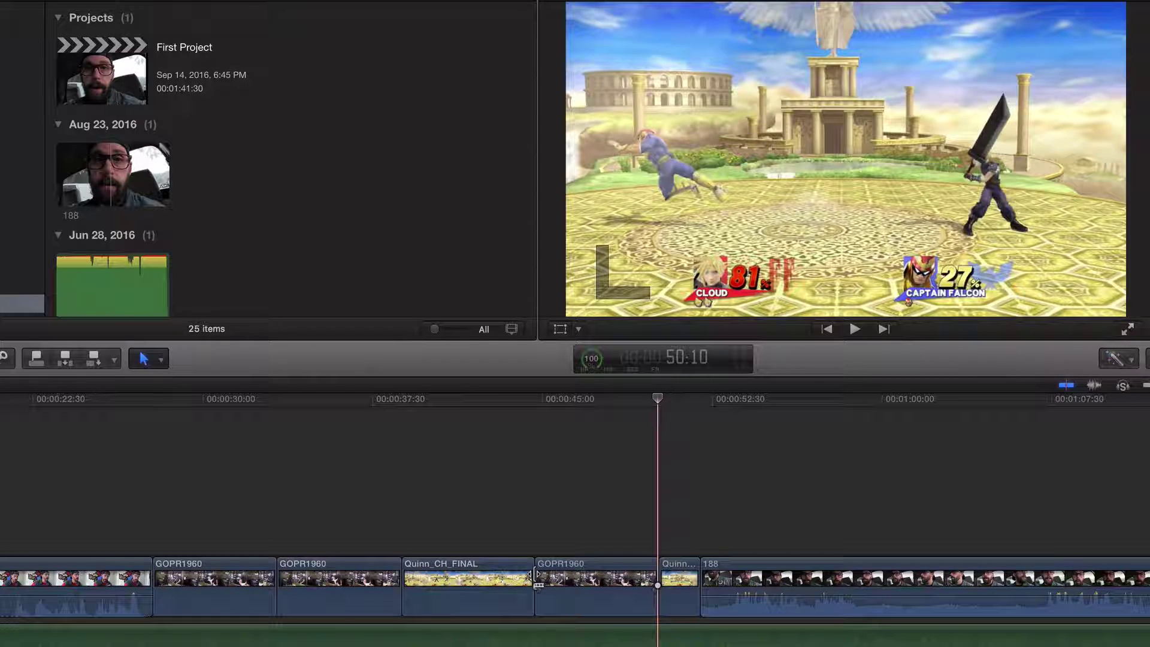
key("super+z")
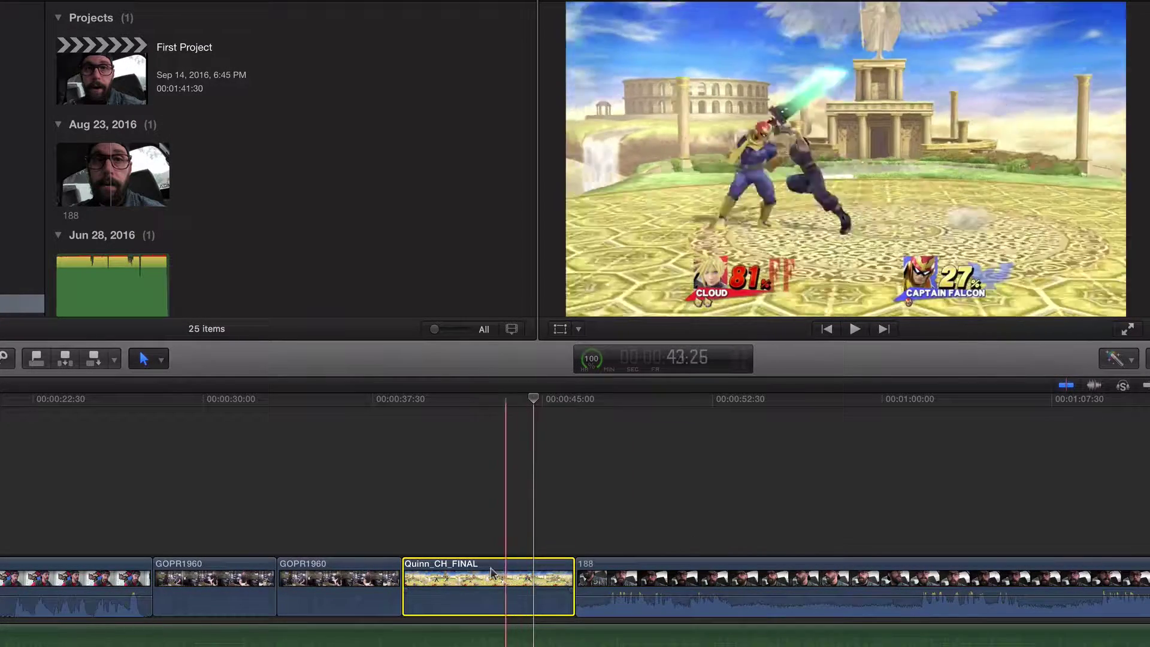
- Scrub the playhead back to the first GOPR1960 clip
scroll(311, 569, "left", 4)
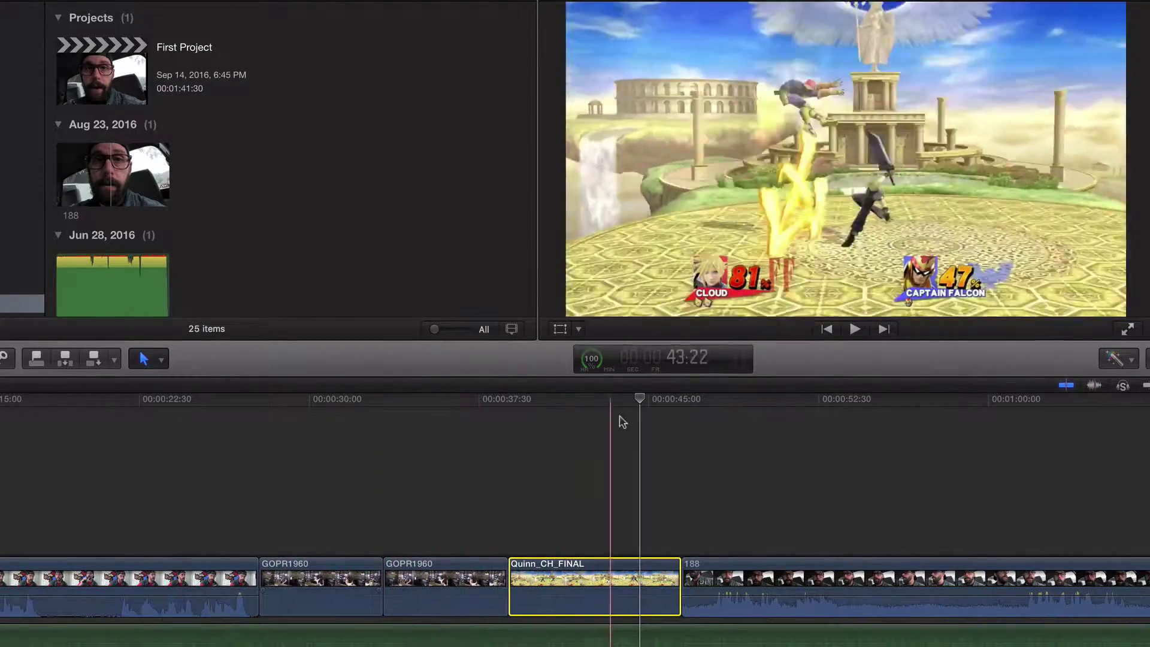
left_click(518, 400)
left_click_drag(505, 404, 383, 406)
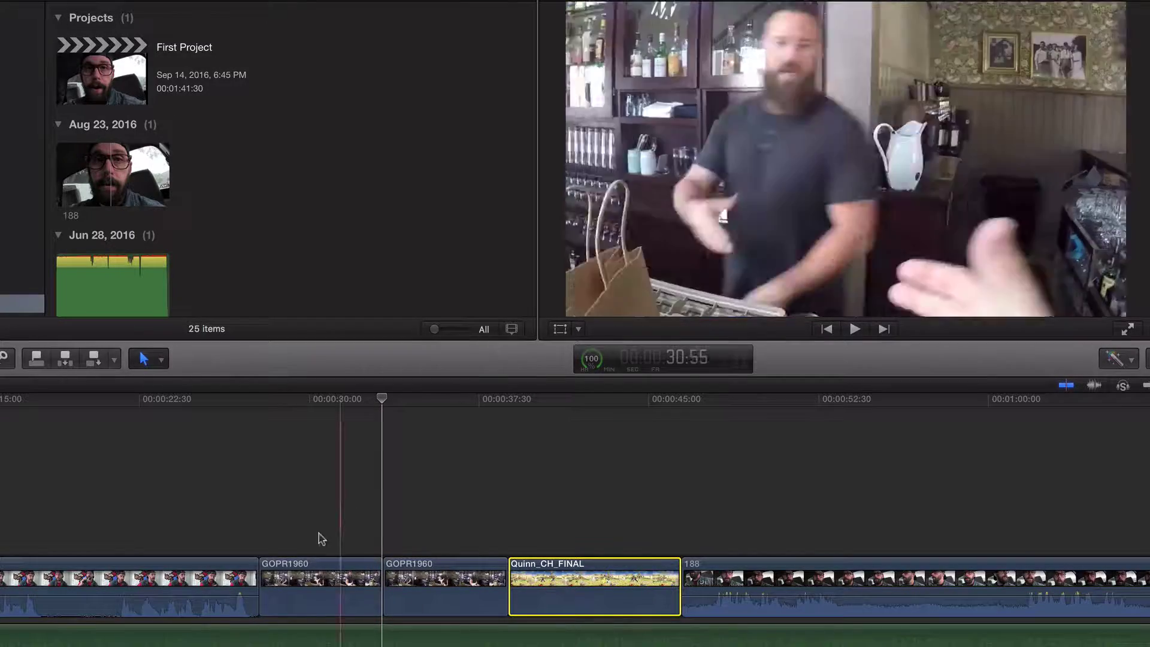
left_click_drag(382, 395, 286, 396)
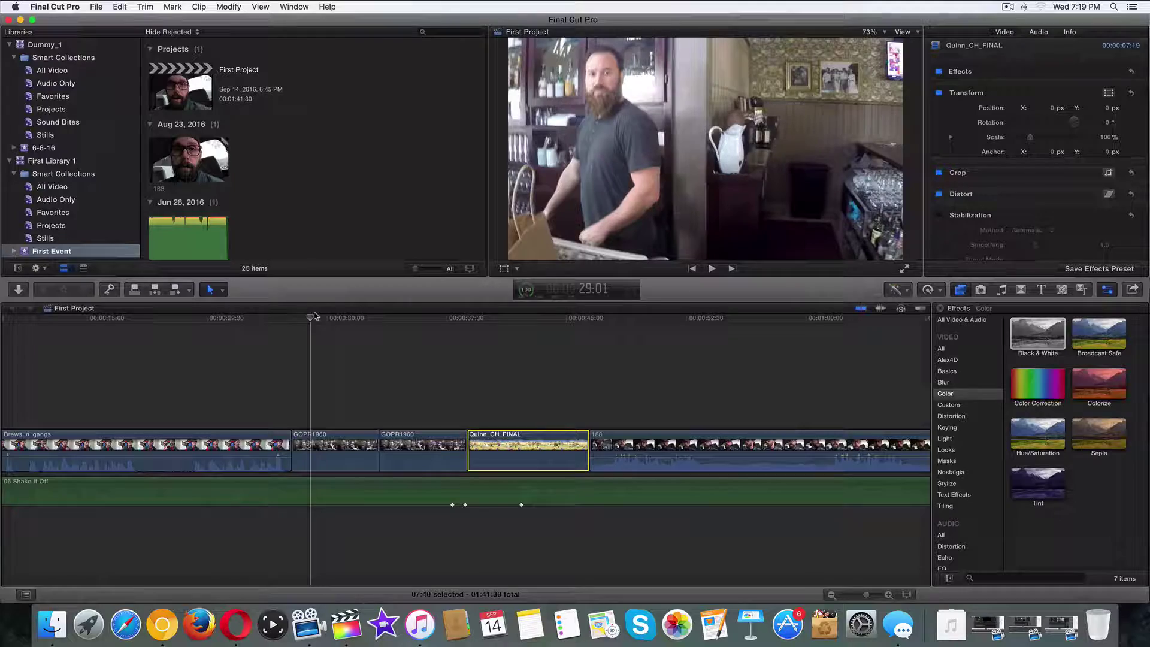
- Apply the Black & White and Nostalgia > Security effects to the first GOPR1960 clip
left_click(332, 446)
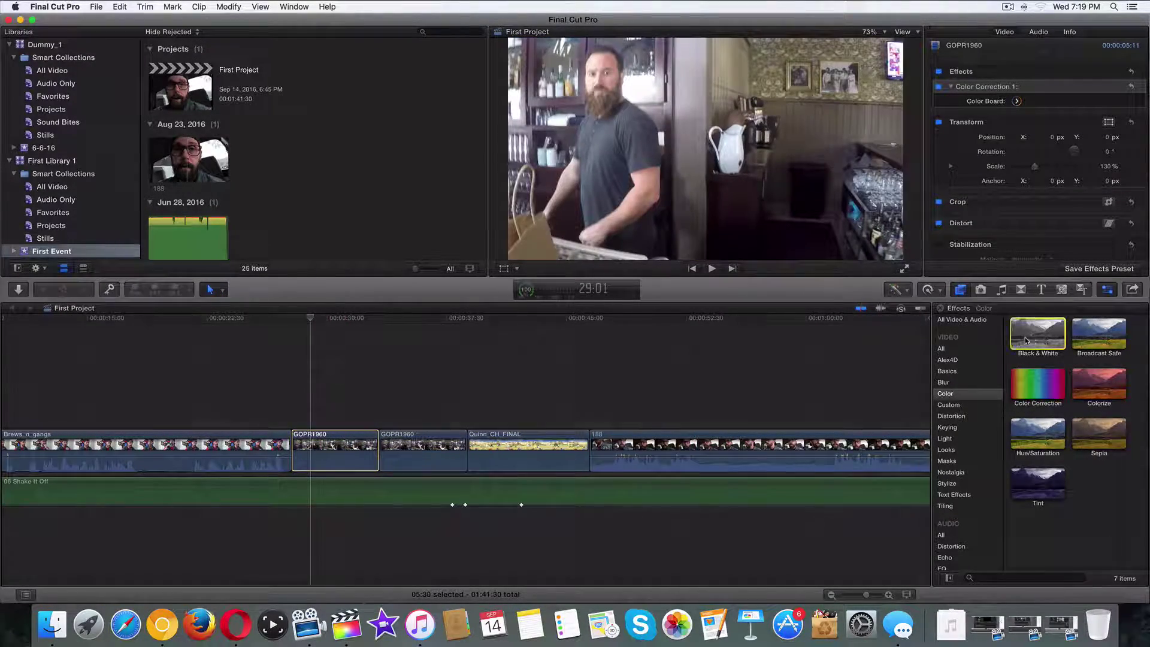
left_click_drag(1038, 333, 350, 422)
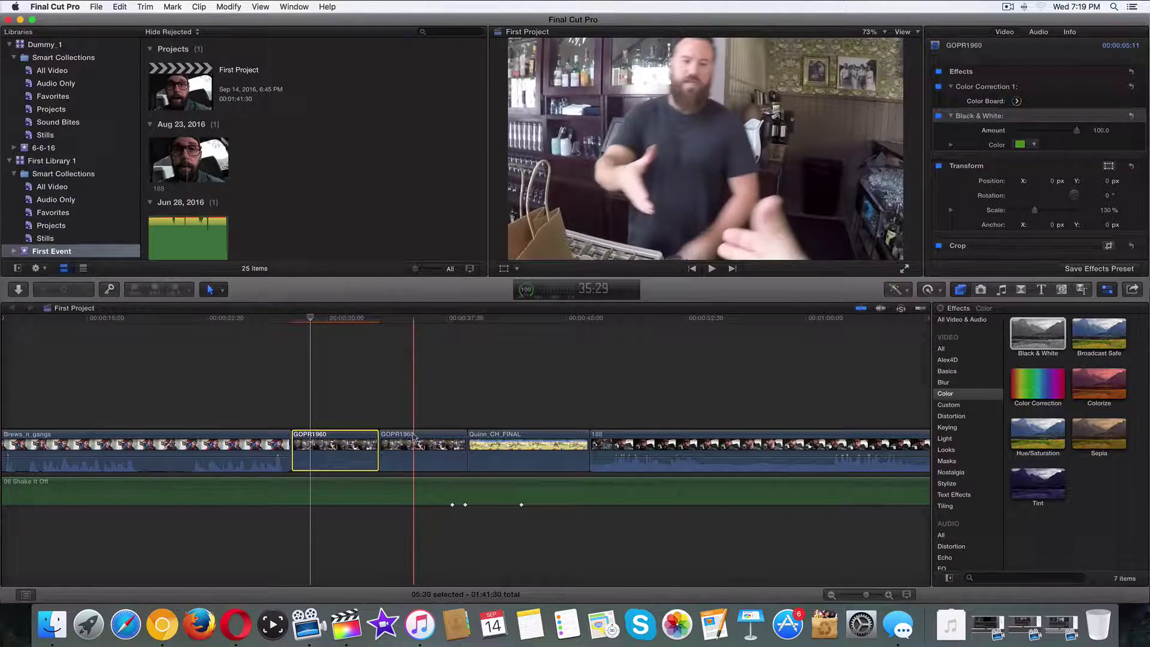
left_click(949, 472)
left_click_drag(1099, 333, 335, 446)
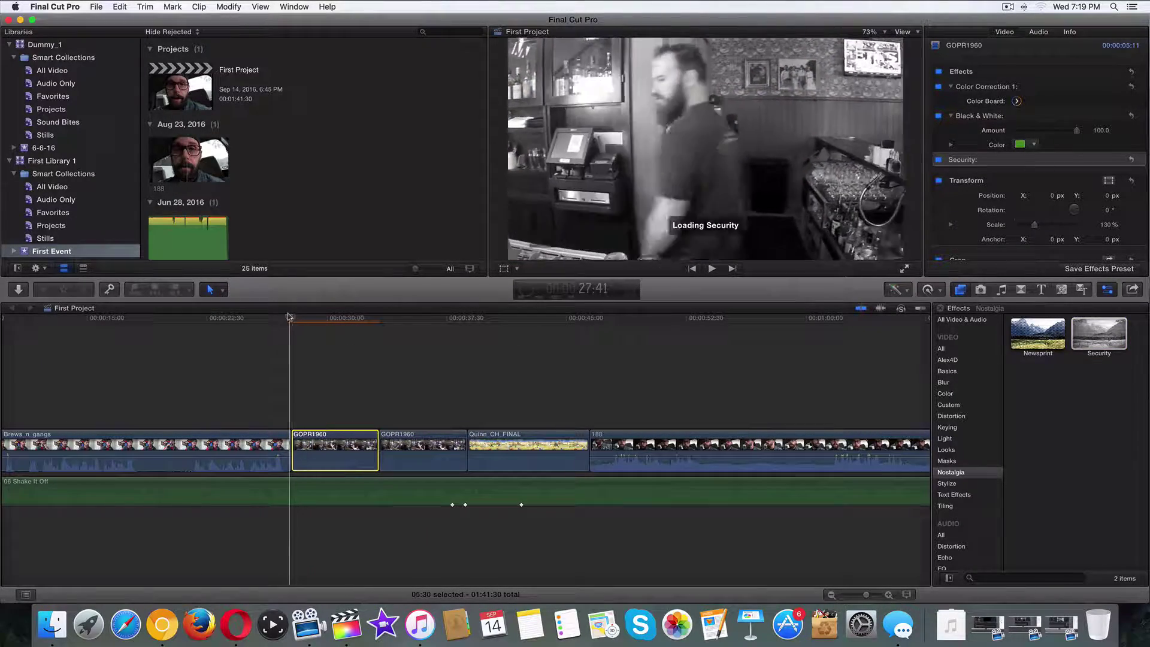
- Preview the Security look on the first clip and return the playhead near its start
left_click_drag(288, 316, 293, 317)
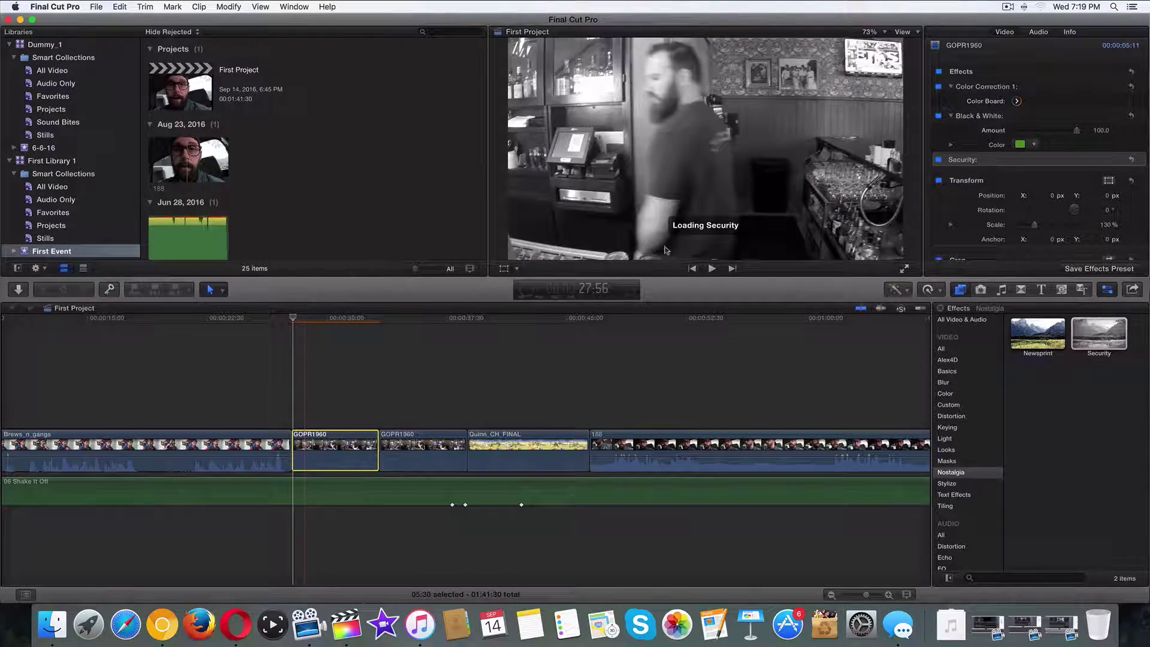
left_click(712, 268)
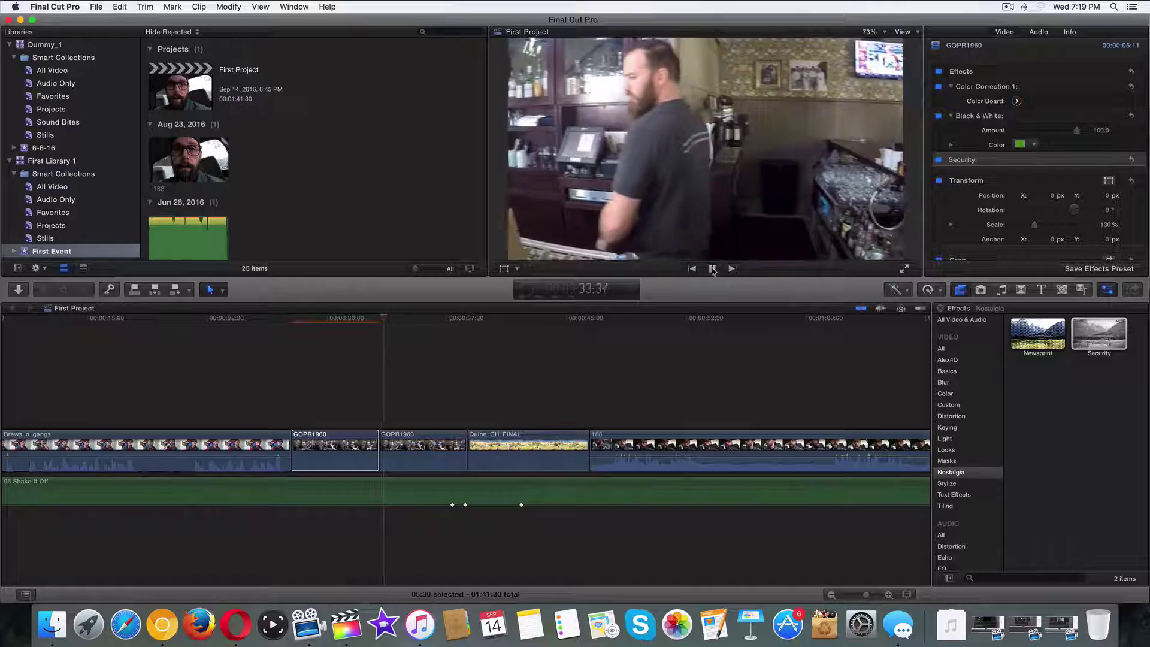
left_click(713, 269)
left_click(335, 453)
left_click(320, 314)
left_click_drag(320, 314, 301, 317)
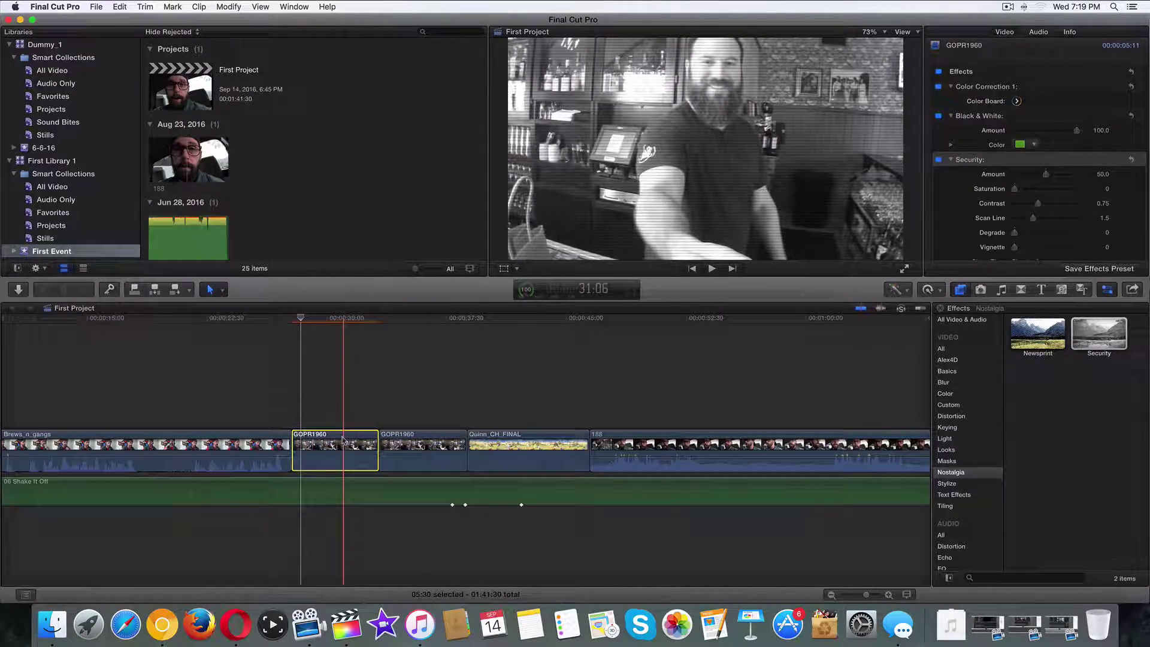
- Select the second GOPR1960 clip and open Paste Attributes with Shift+Command+V
left_click(400, 443)
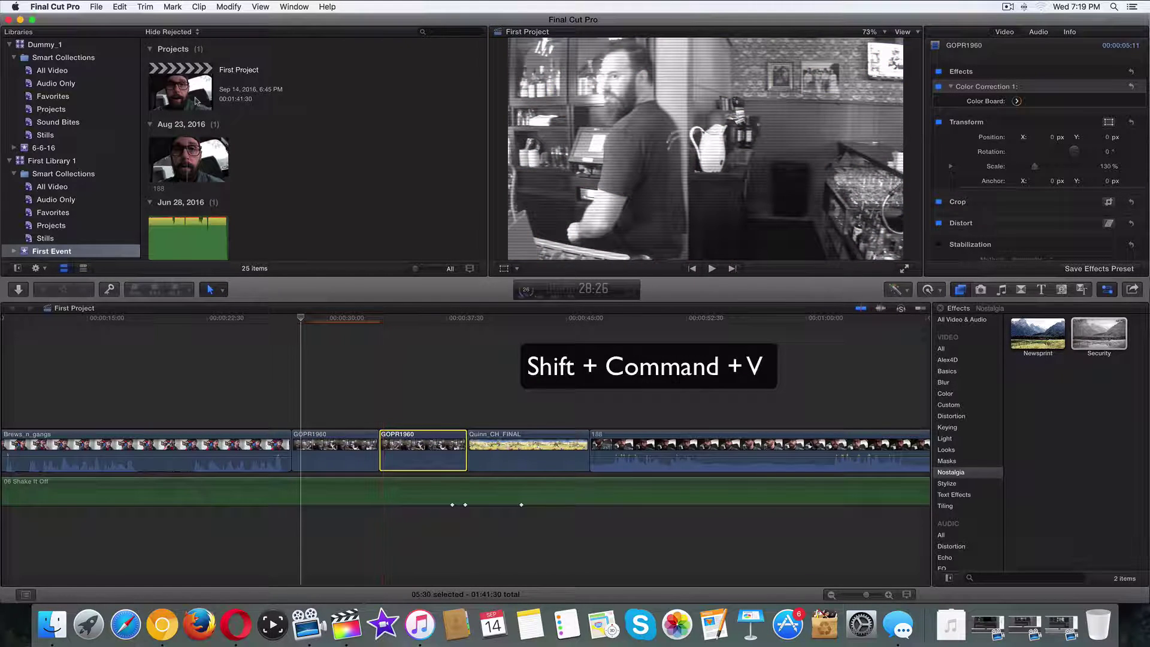
left_click(121, 6)
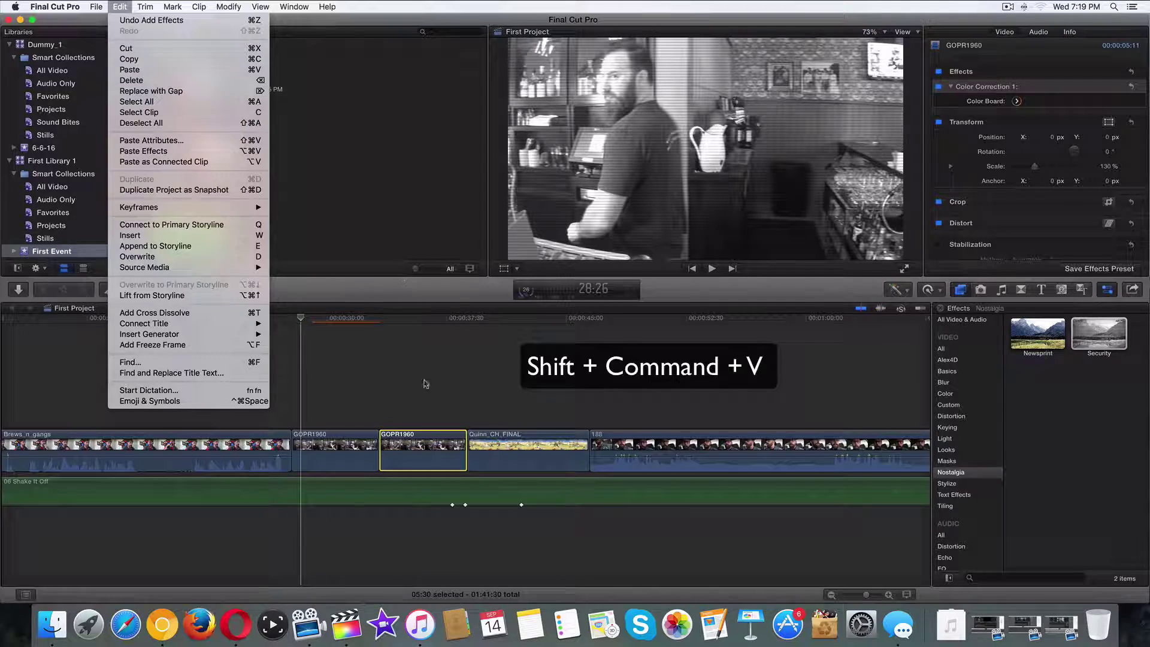
left_click(417, 452)
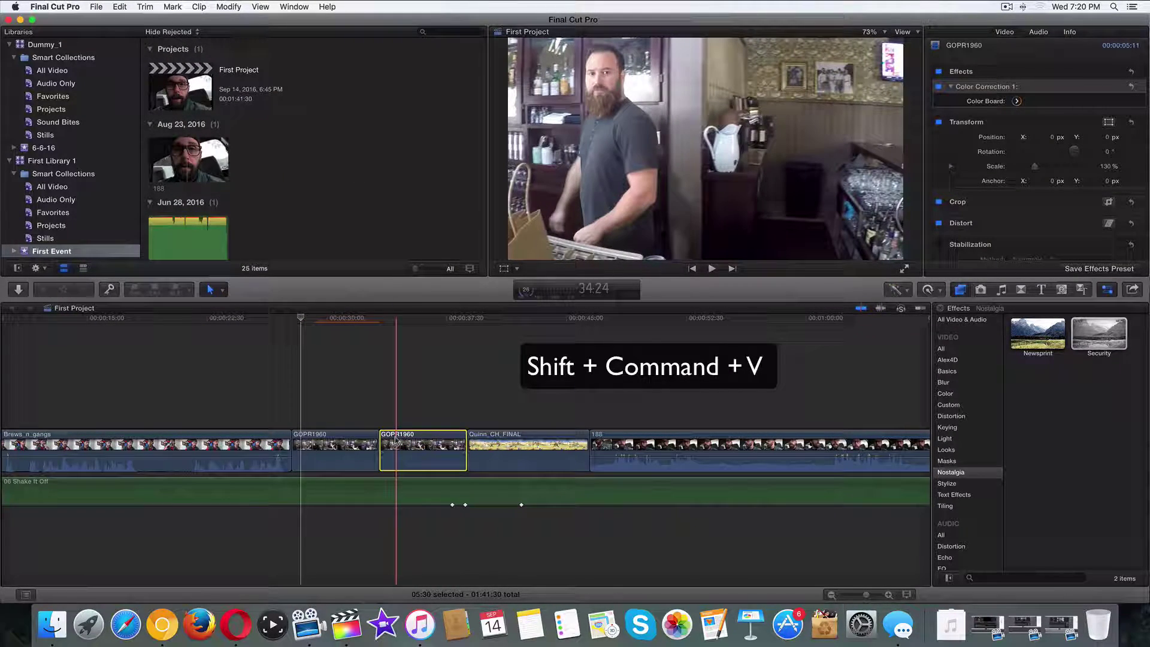
key("shift+super+v")
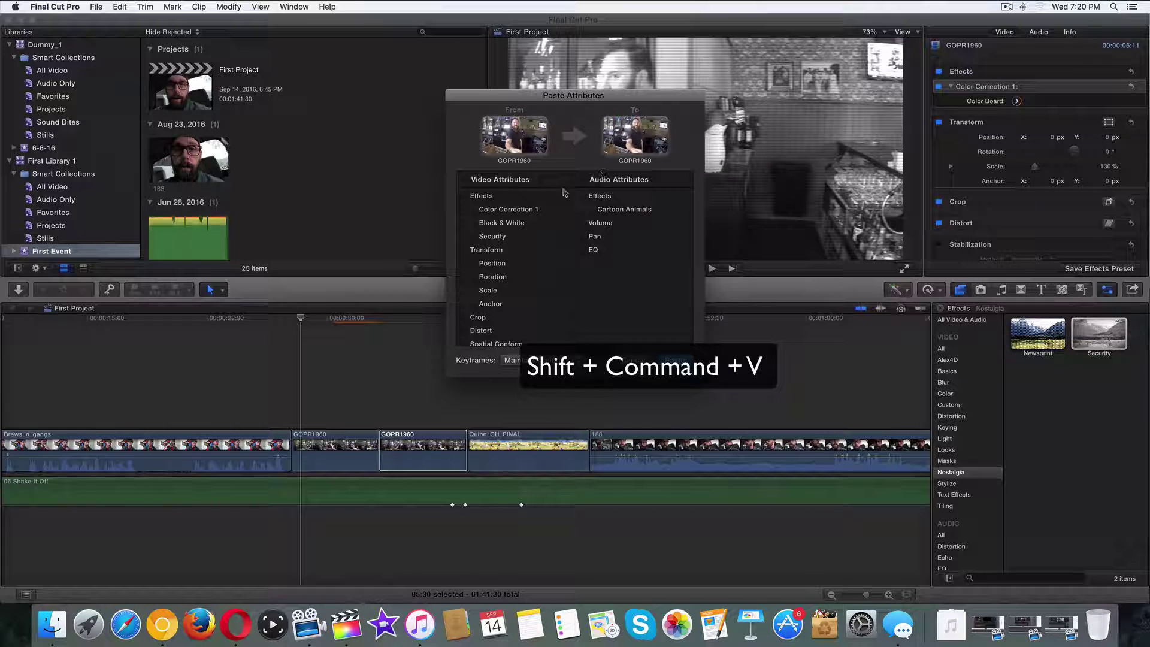
- In Paste Attributes, check only the Black & White and Security effects
scroll(486, 243, "down", 2)
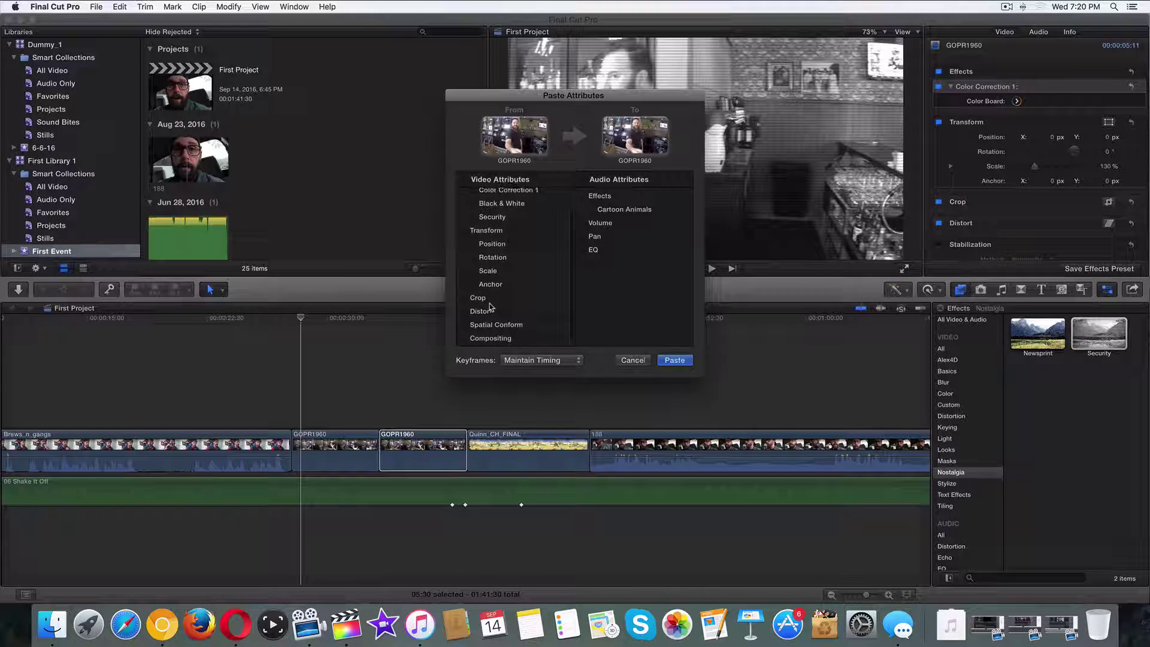
scroll(490, 305, "up", 2)
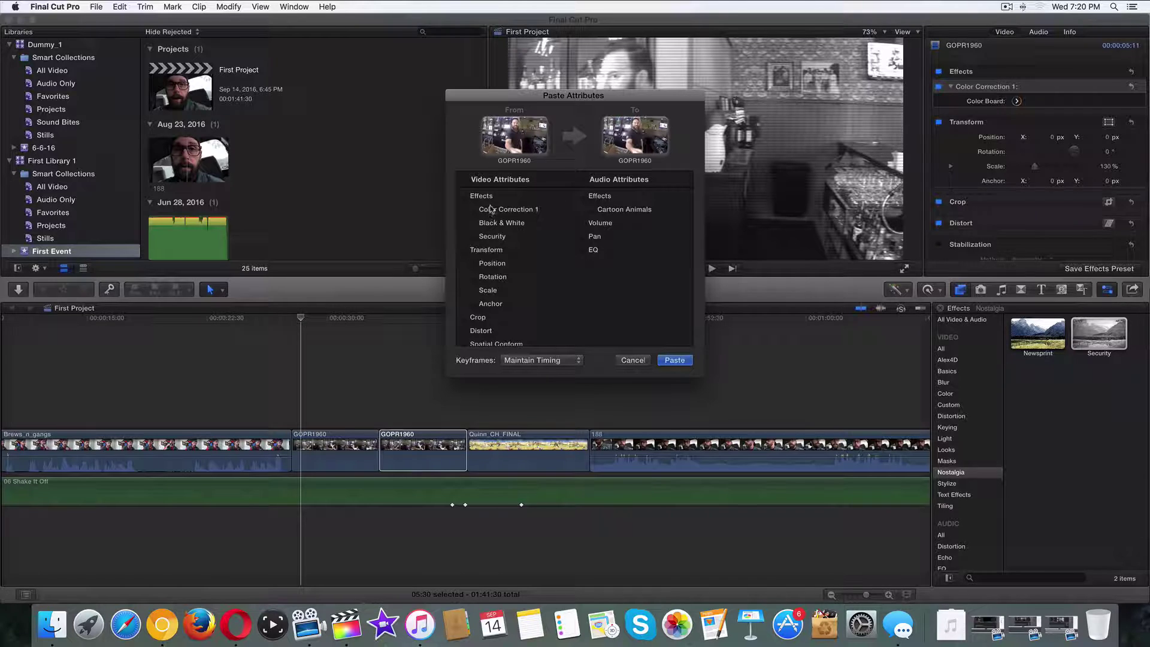
left_click(466, 180)
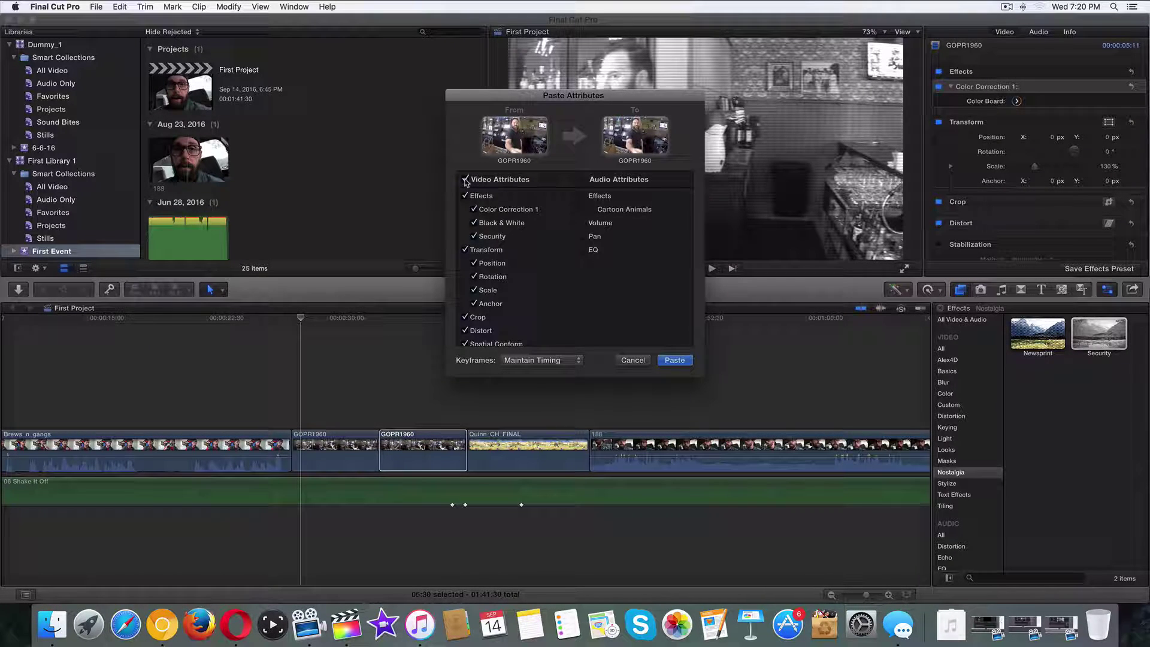
left_click(465, 180)
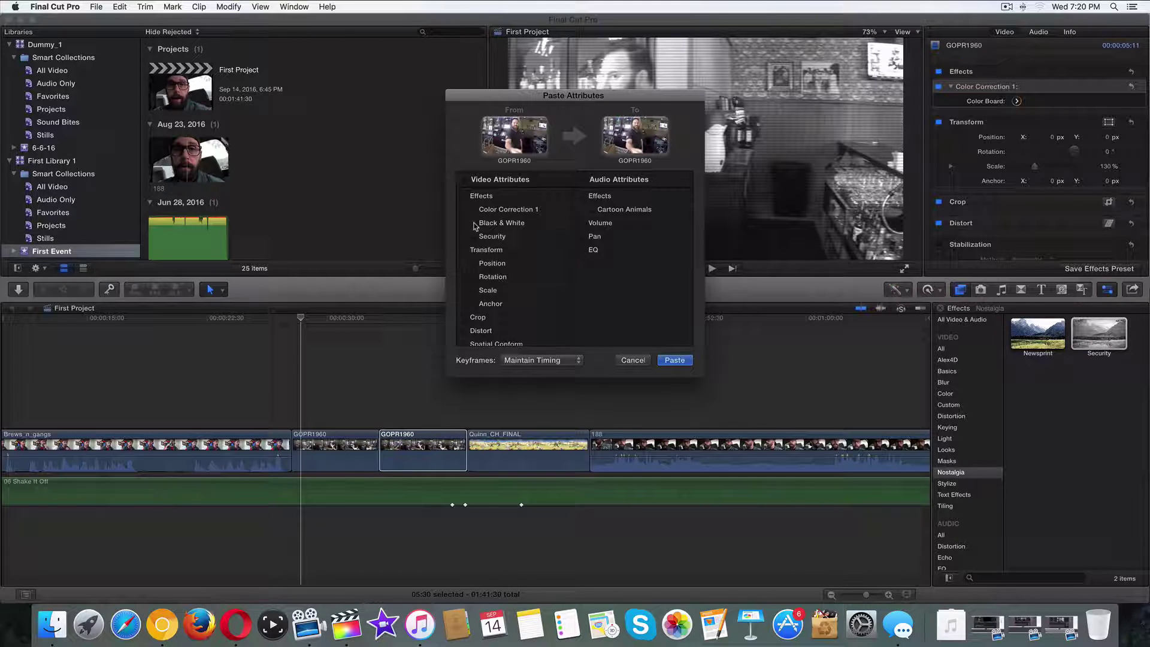
left_click(474, 223)
left_click(478, 237)
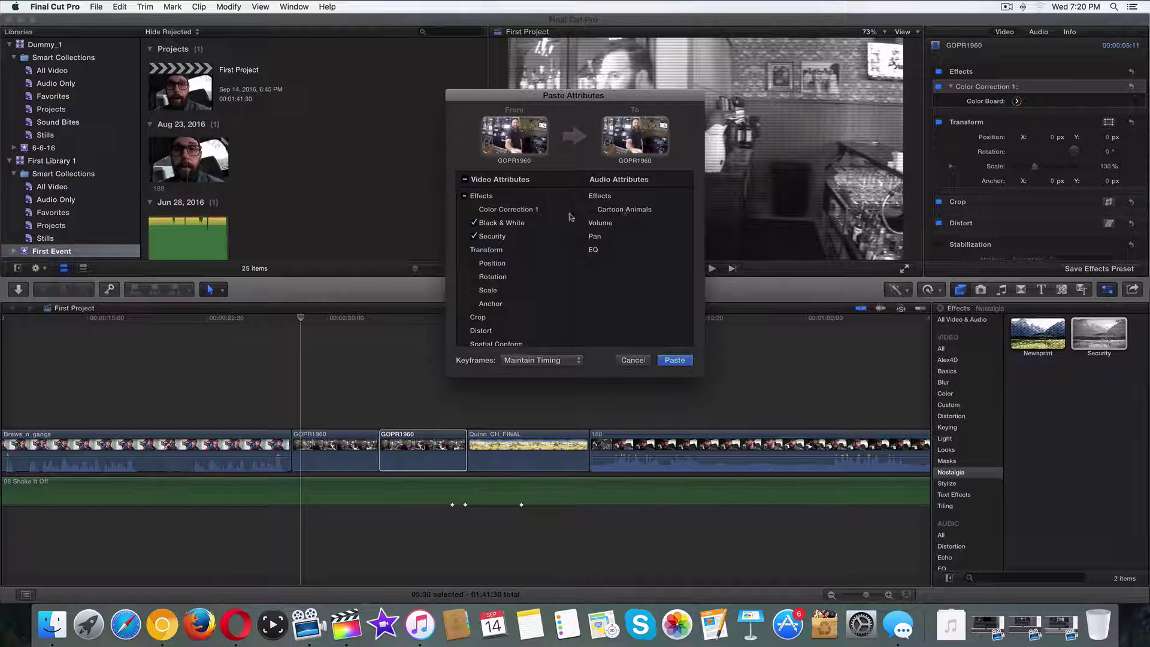
- Paste the two effects onto the second GOPR1960 clip and play it back to check
left_click(672, 360)
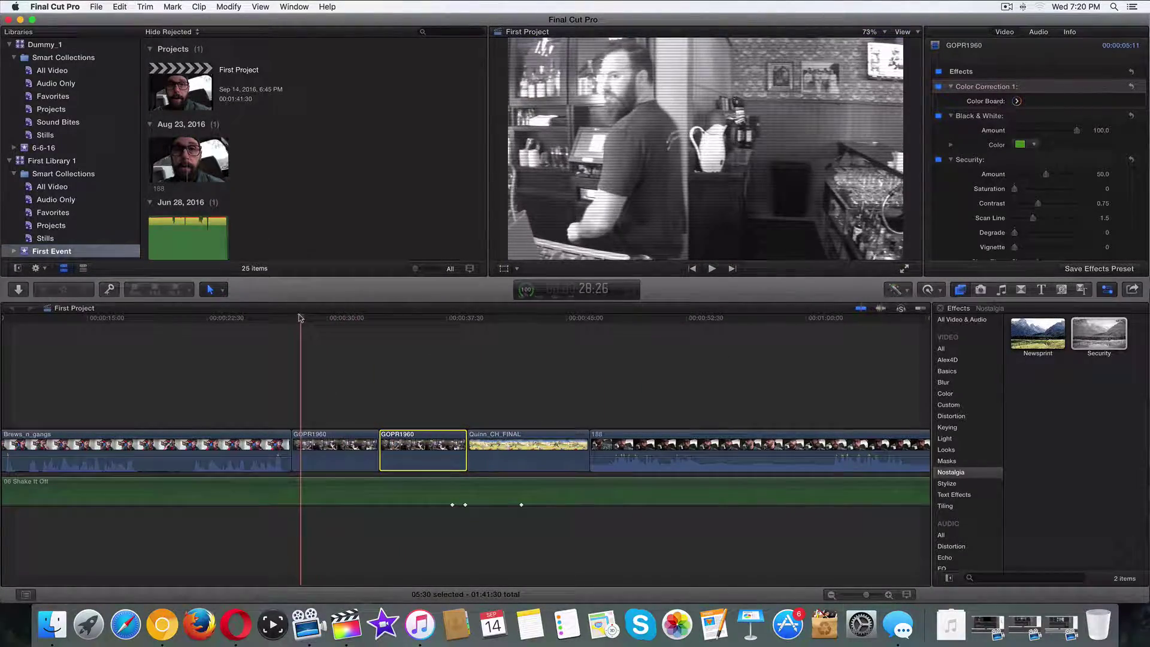
key("space")
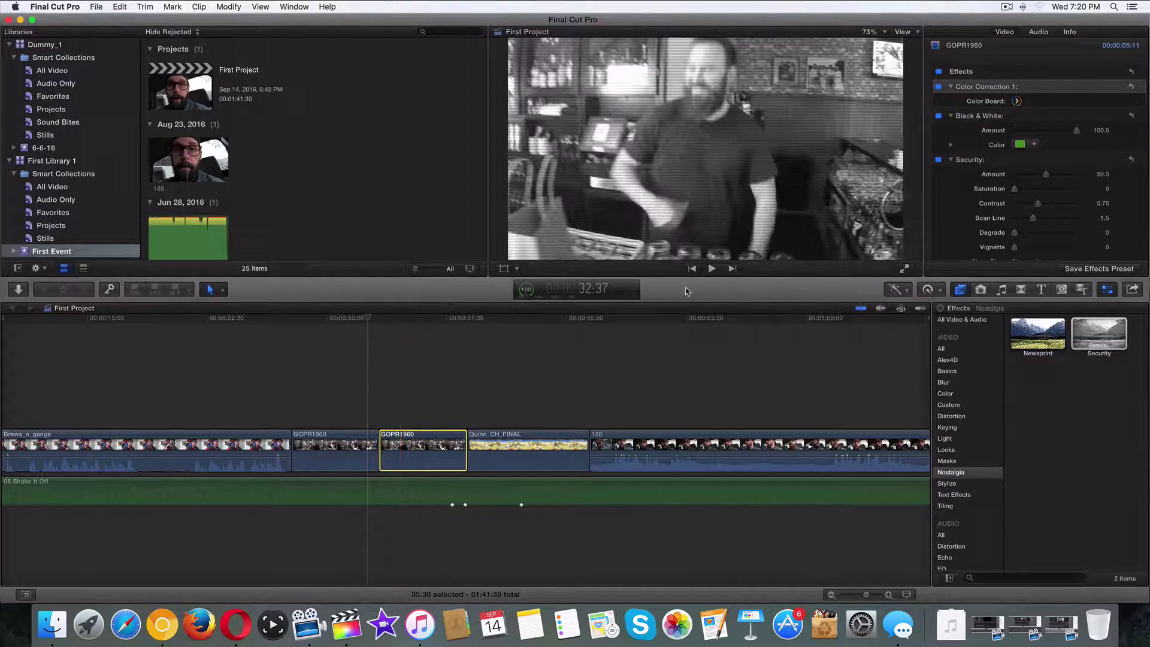
left_click(711, 269)
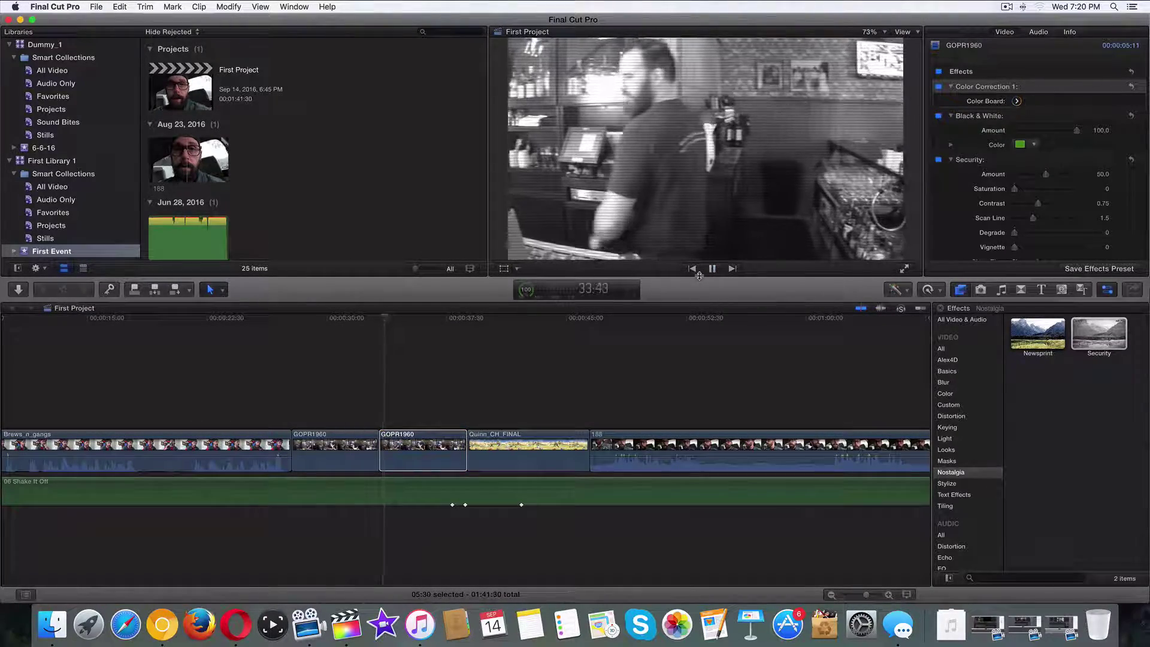
left_click(712, 270)
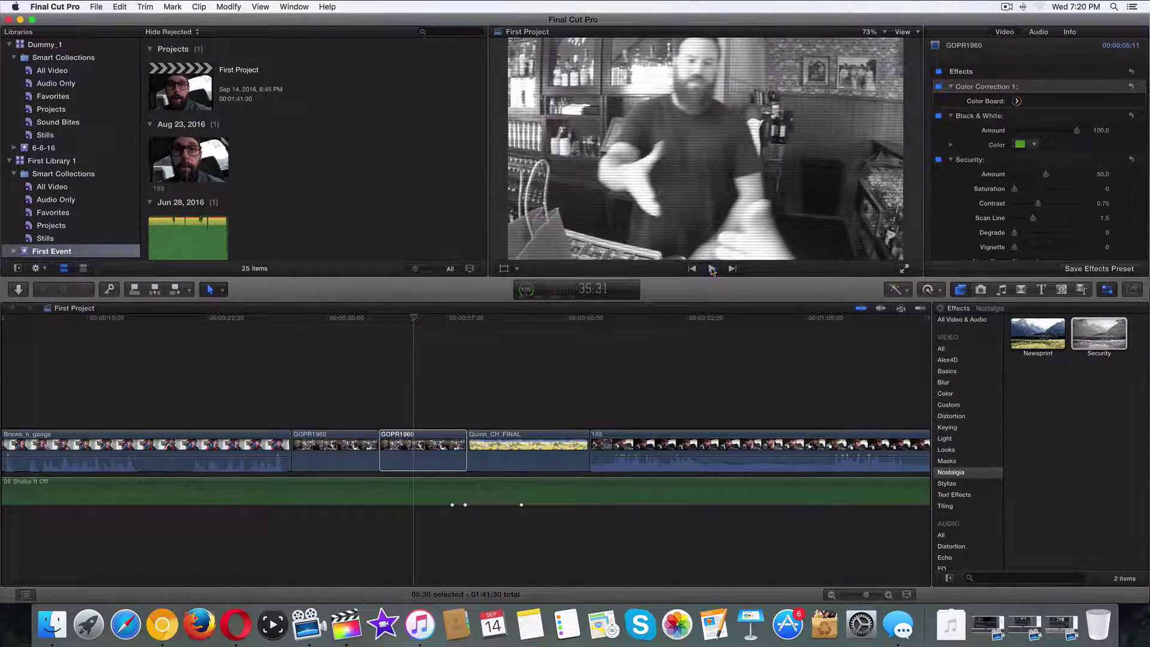
- Move the playhead back and select the first GOPR1960 clip
left_click(415, 317)
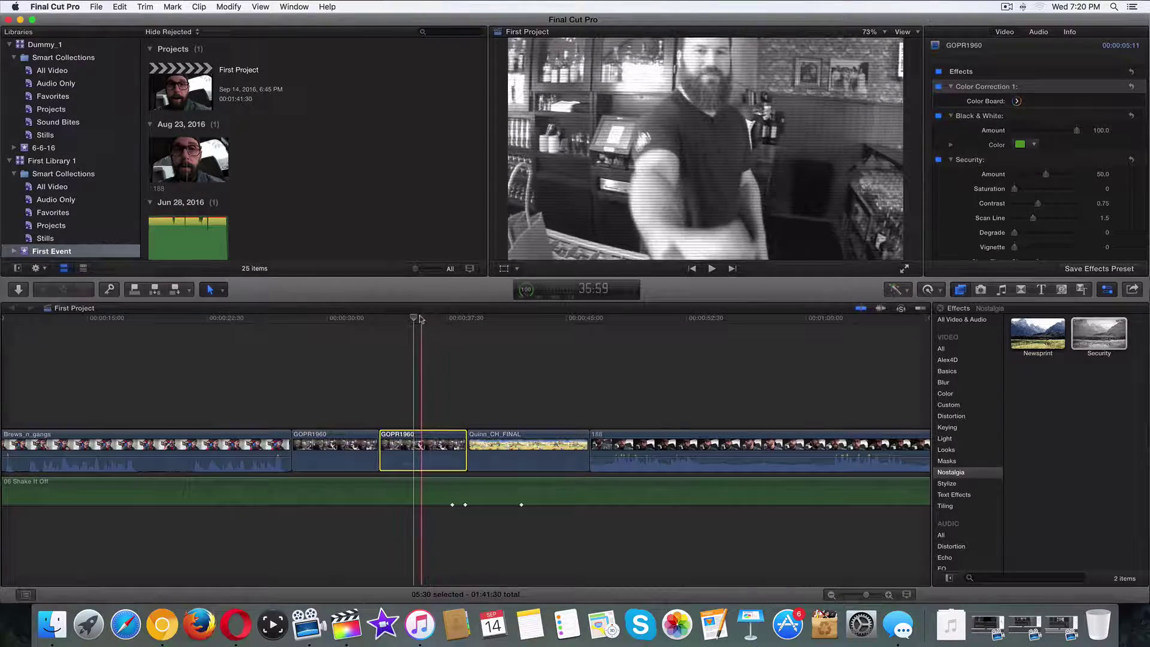
left_click_drag(414, 316, 288, 316)
left_click(327, 446)
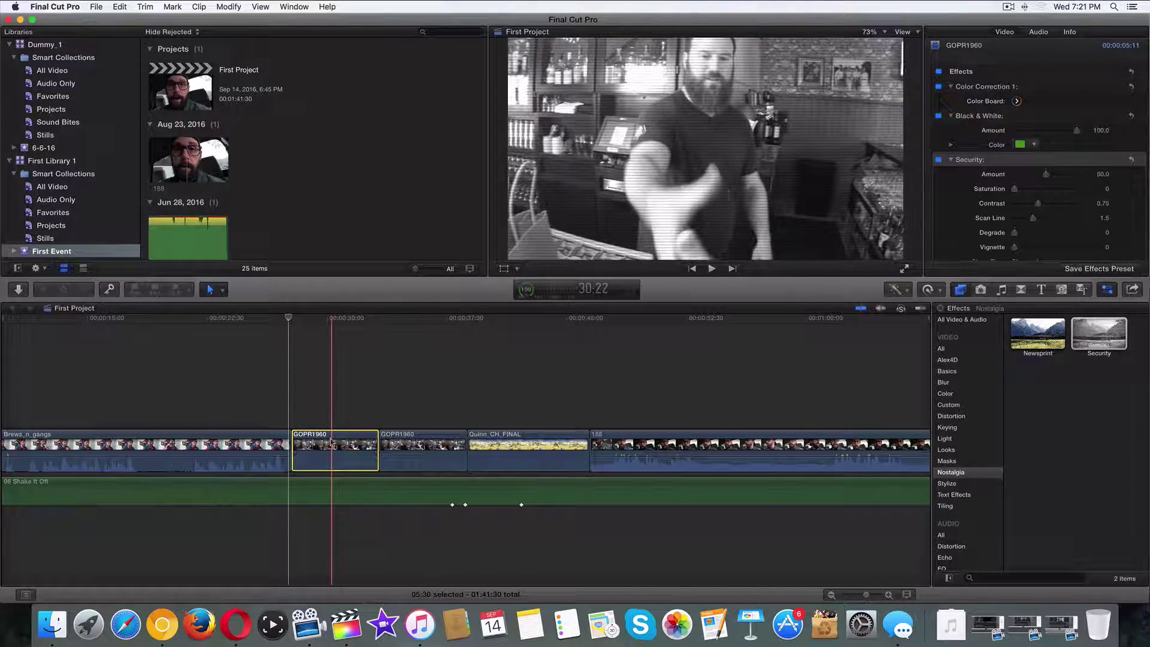